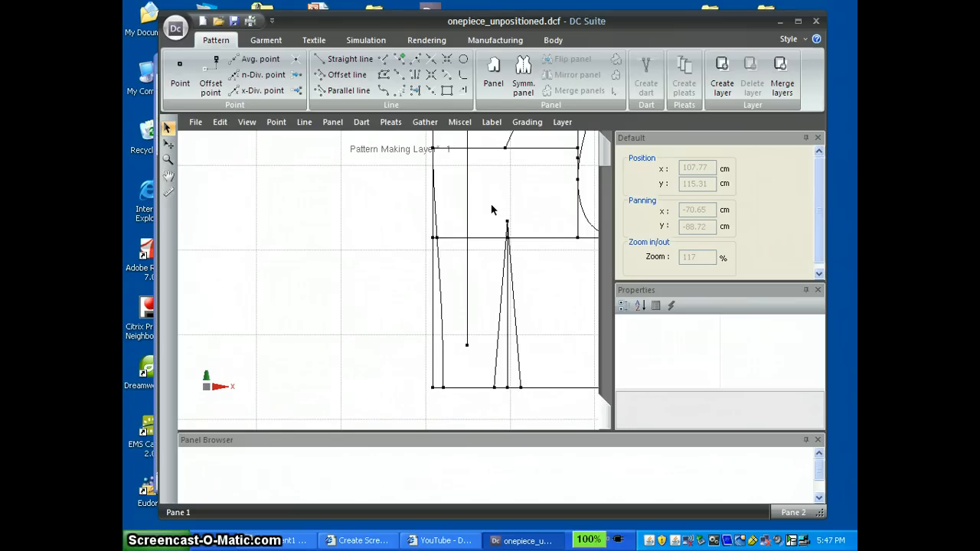
Start creating a panel from the back bodice draft, selecting the inner shoulder line beside the neckline as its first contour line
scroll(491, 209, down, 3)
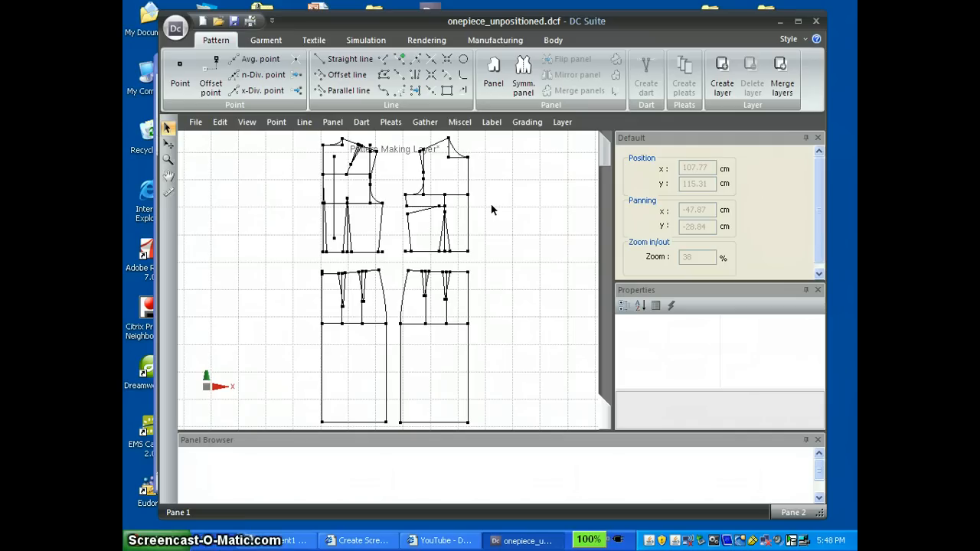
click(332, 122)
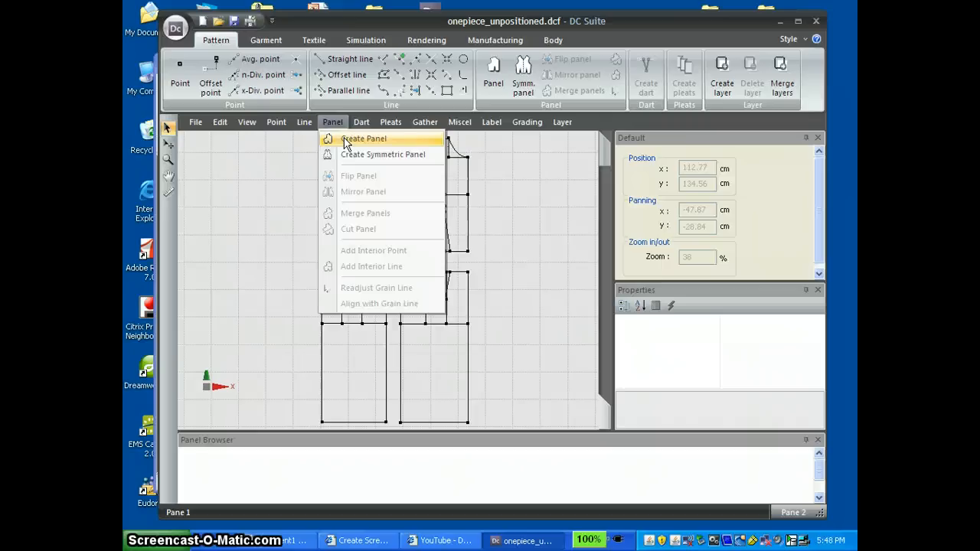
click(346, 140)
click(341, 143)
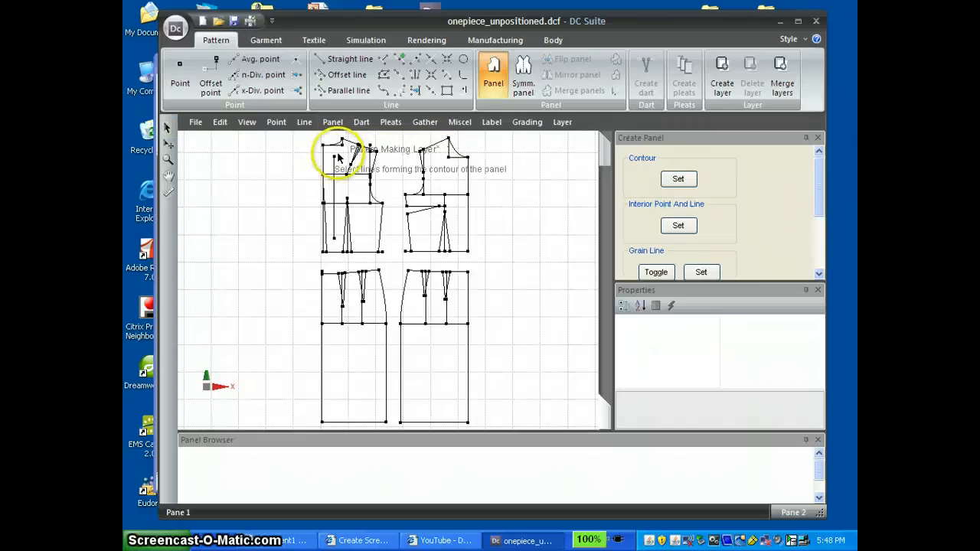
click(351, 144)
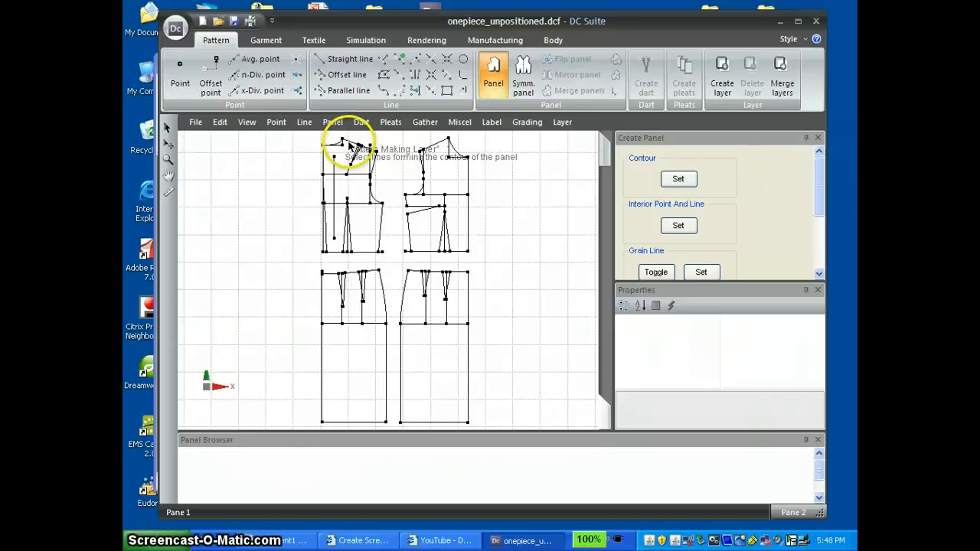
click(350, 147)
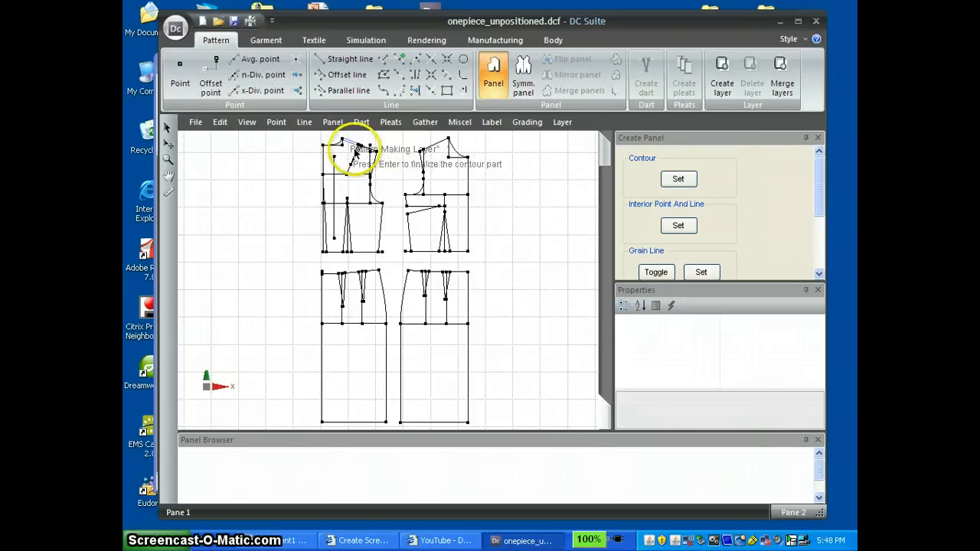
Add both legs of the shoulder dart and the outer shoulder line to the back bodice panel's contour
scroll(354, 151, down, 3)
scroll(354, 151, up, 4)
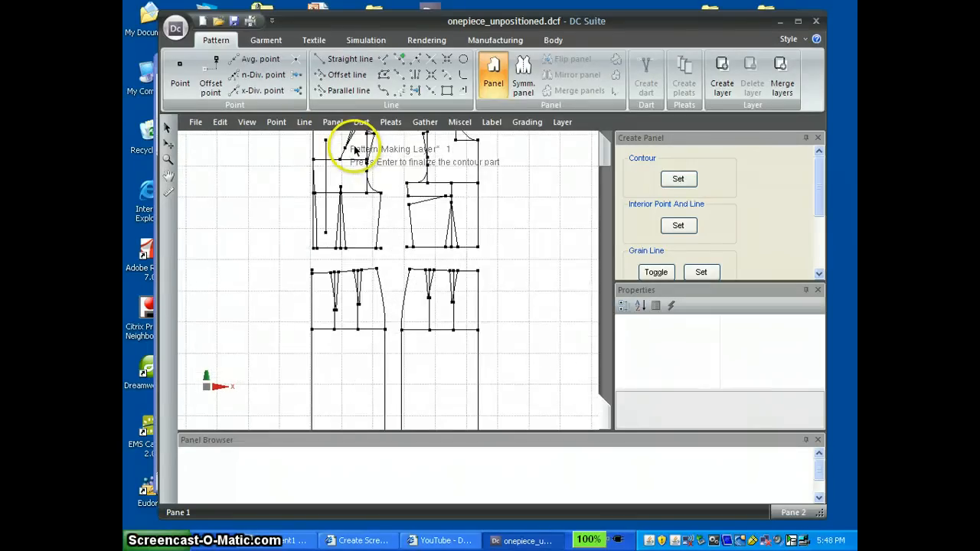
scroll(355, 151, up, 2)
scroll(358, 168, up, 2)
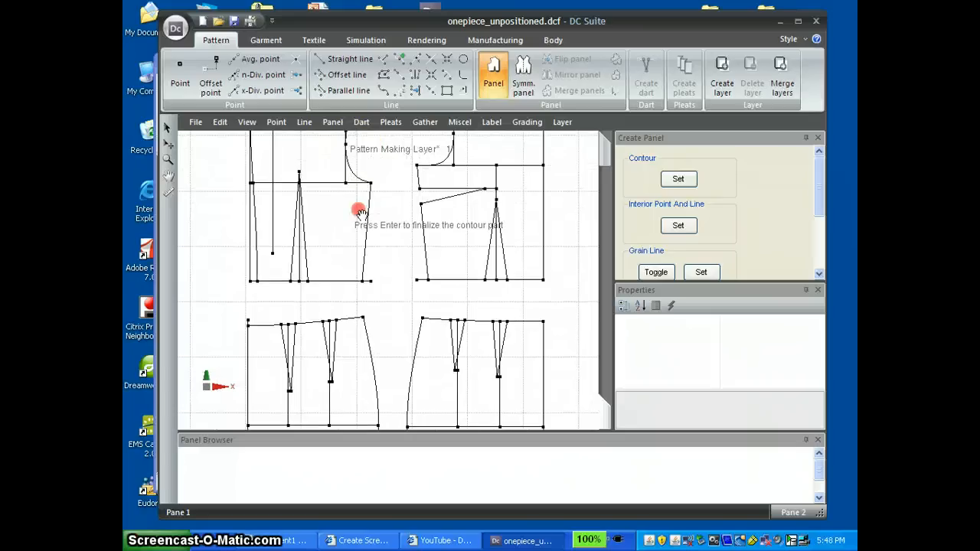
middle_drag(359, 212, 379, 291)
click(344, 154)
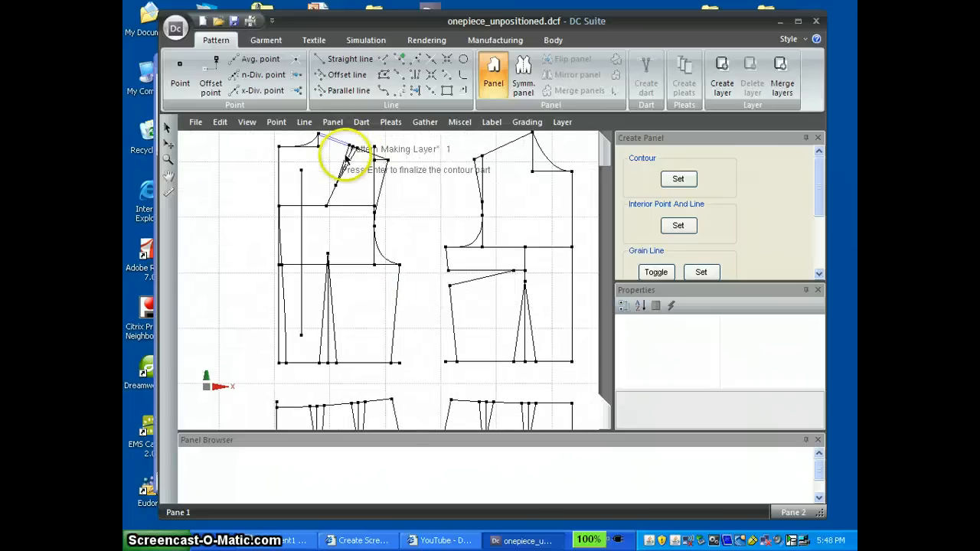
click(345, 157)
click(353, 154)
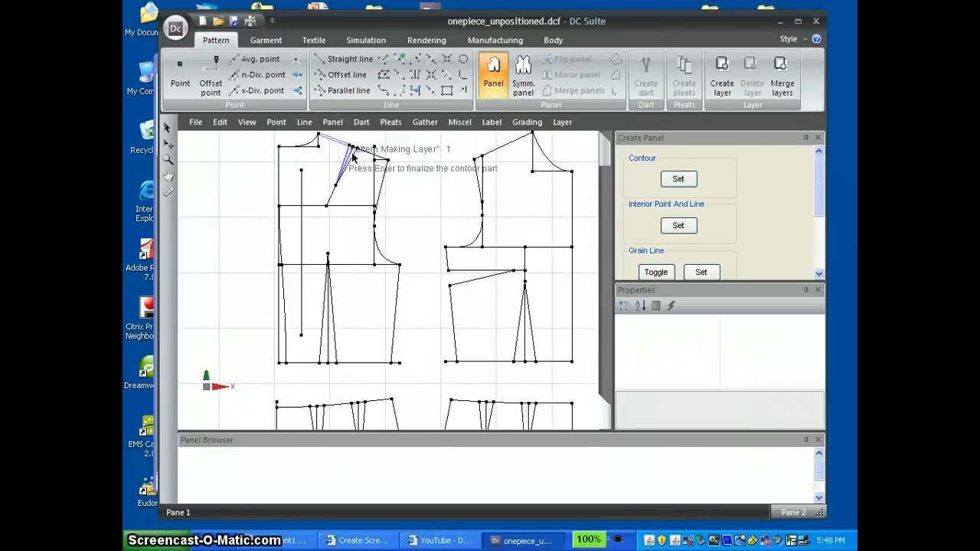
click(349, 154)
click(351, 158)
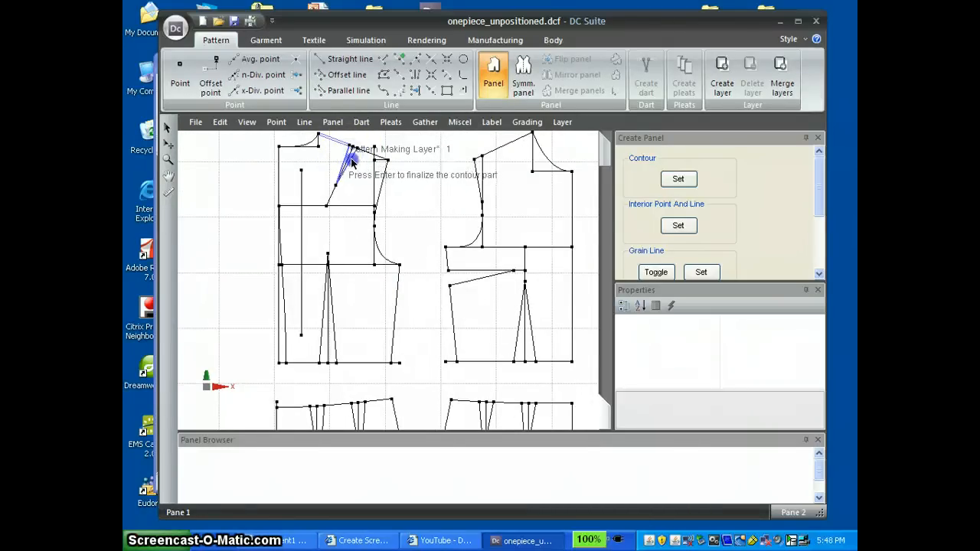
Extend the back bodice contour along the armhole curve and down the side seam
click(389, 180)
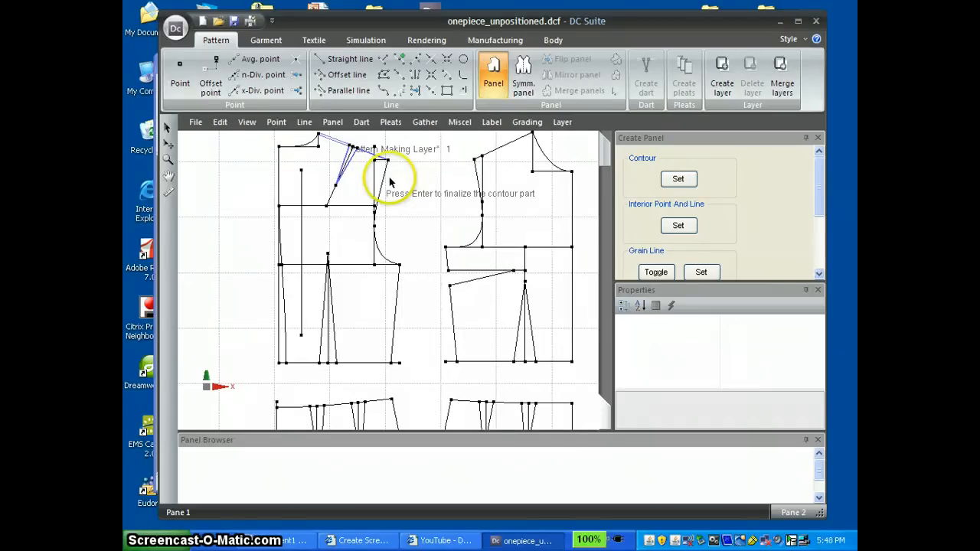
click(382, 188)
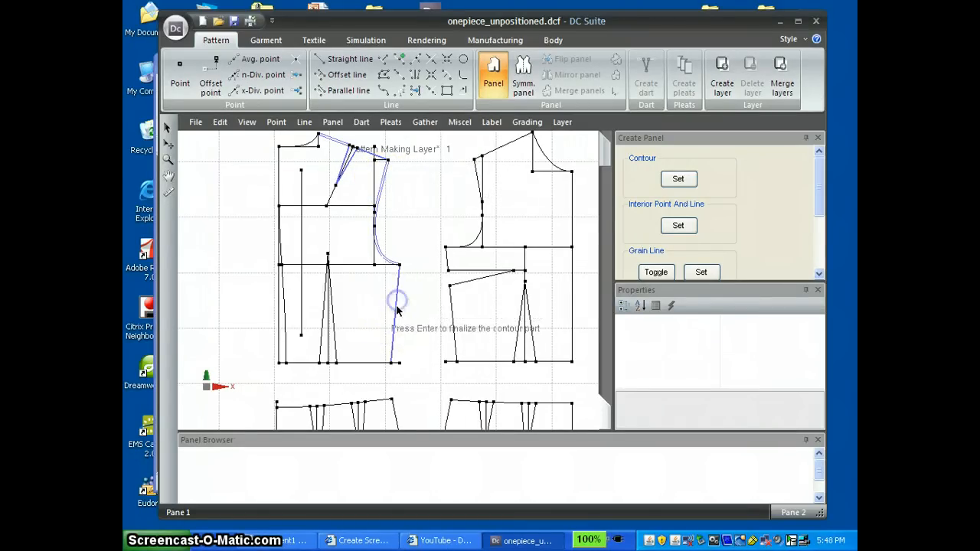
click(396, 308)
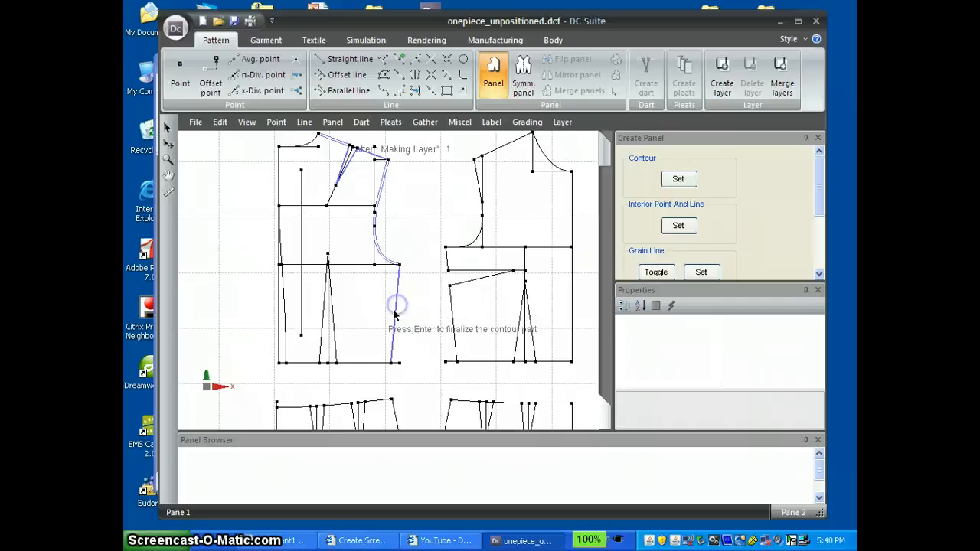
Add the waistline segments on both sides of the waist dart and the dart's two legs to the back bodice contour
click(369, 363)
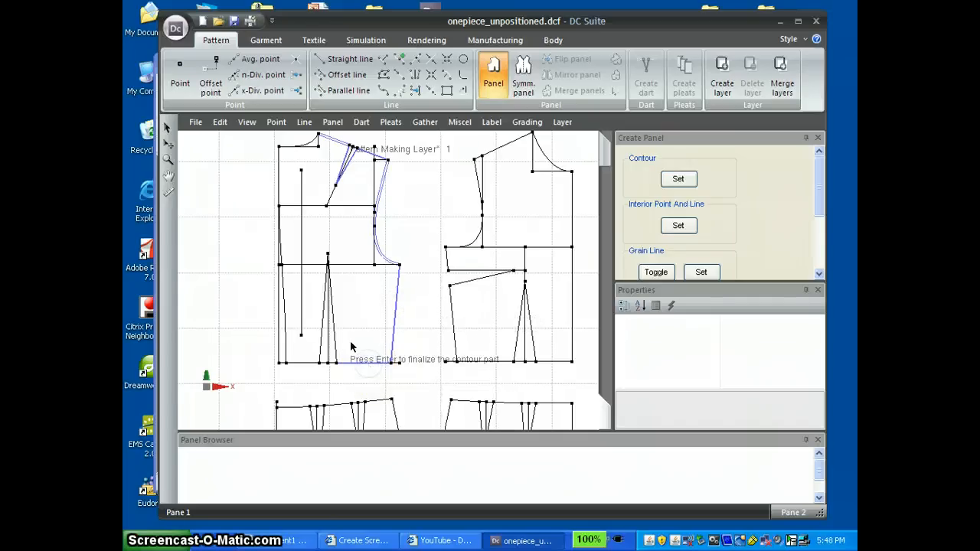
click(332, 319)
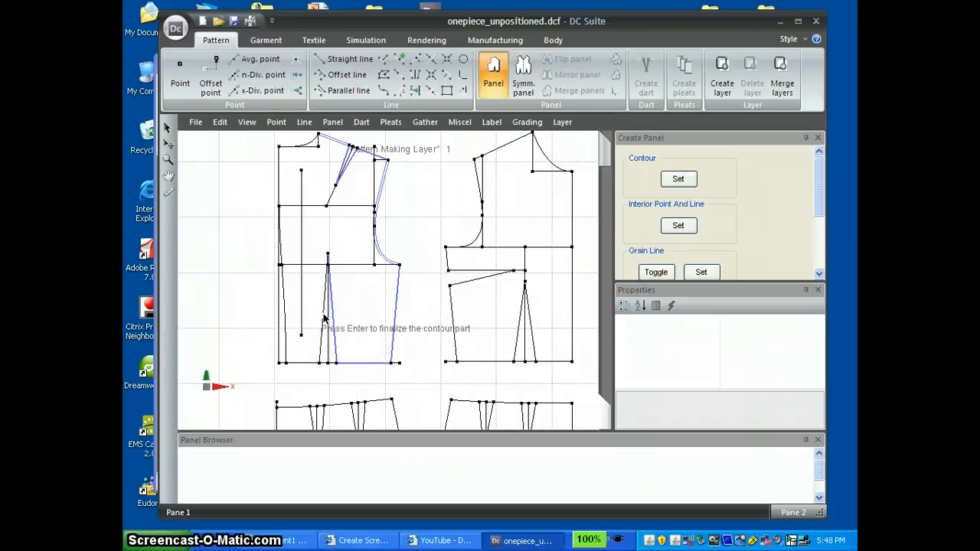
click(323, 319)
click(310, 364)
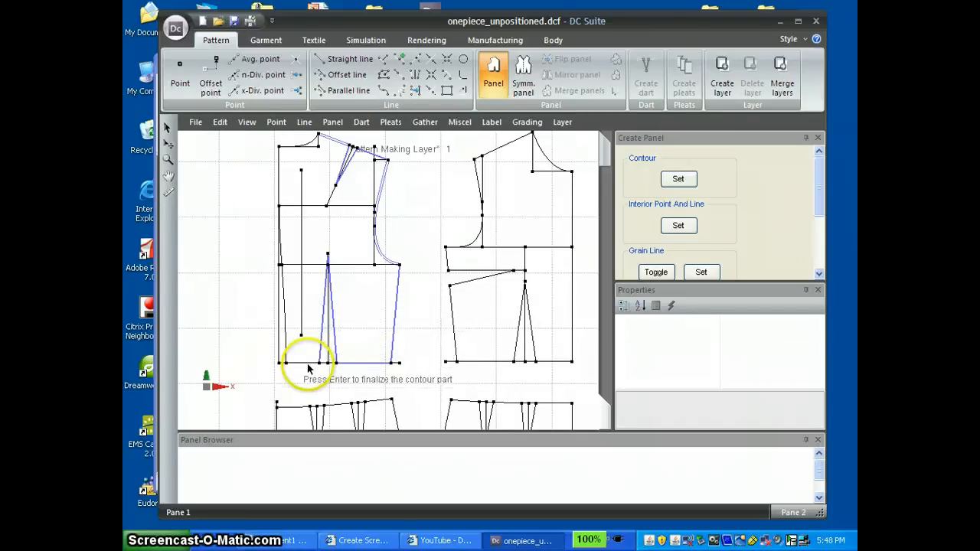
Close the back bodice contour along the centre back and the neckline curve, and finalize the contour
click(281, 321)
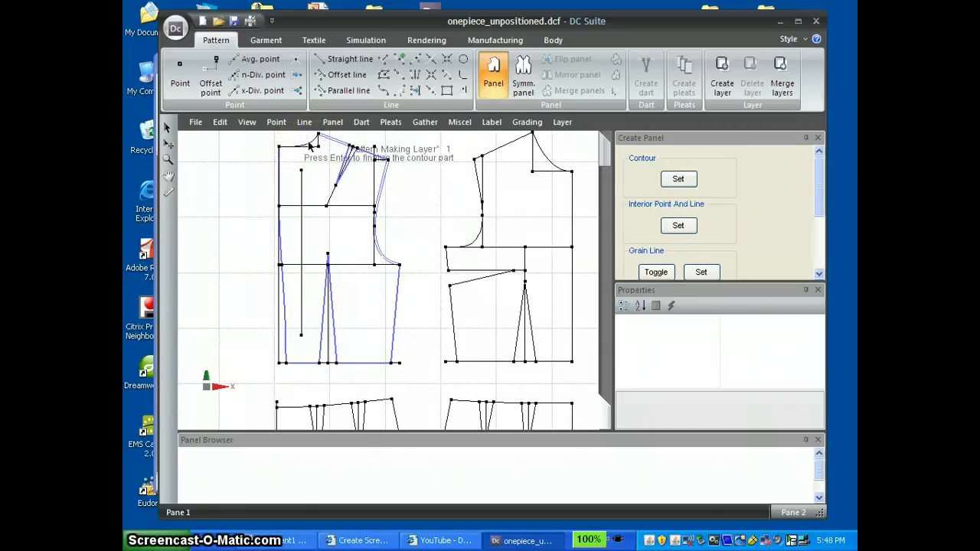
click(311, 144)
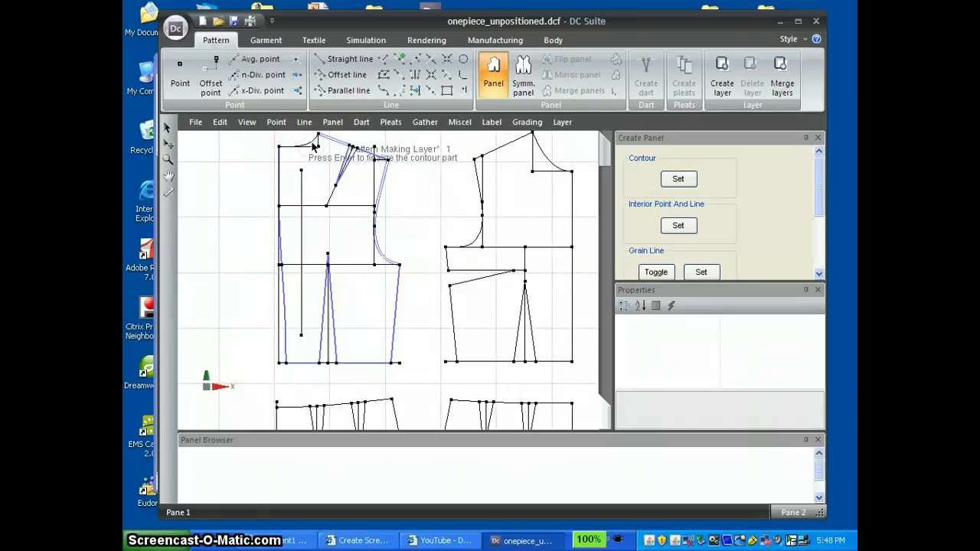
click(312, 142)
click(313, 140)
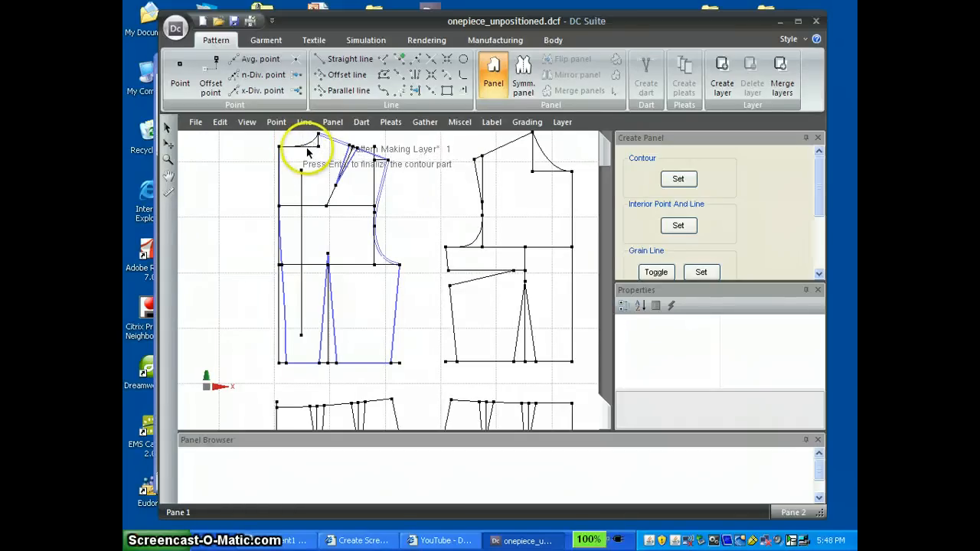
scroll(307, 153, up, 3)
scroll(307, 154, up, 1)
middle_drag(308, 154, 423, 327)
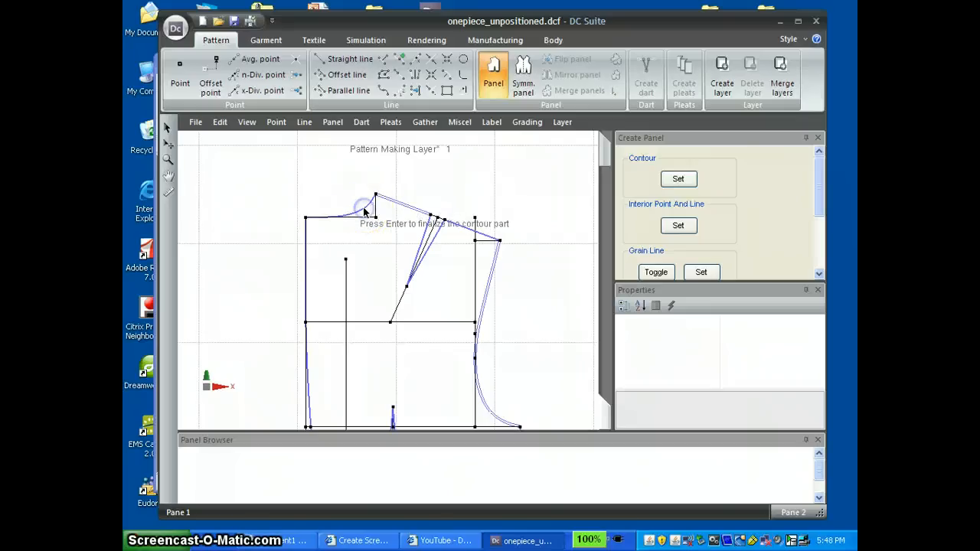
click(368, 203)
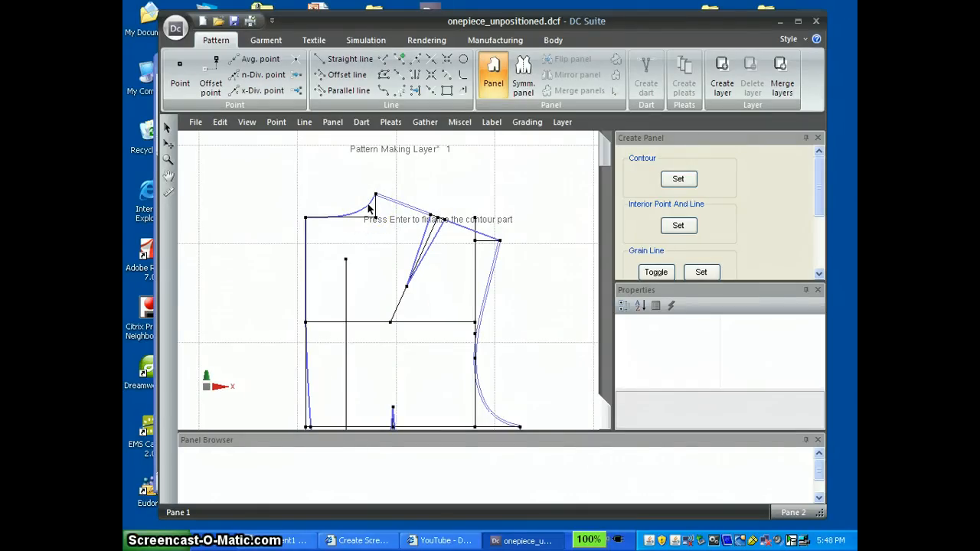
key(Return)
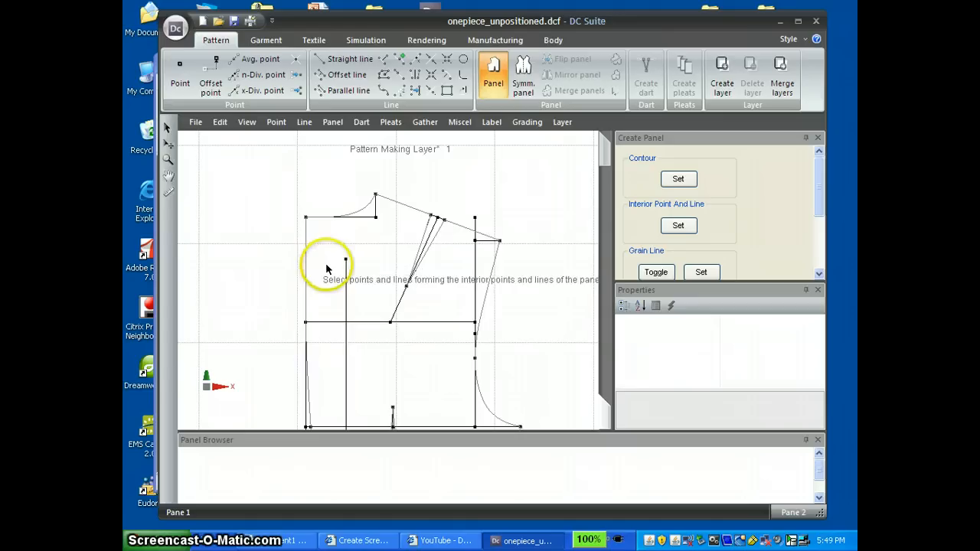
Skip interior points and lines for the back bodice panel and accept its default grain line
key(Return)
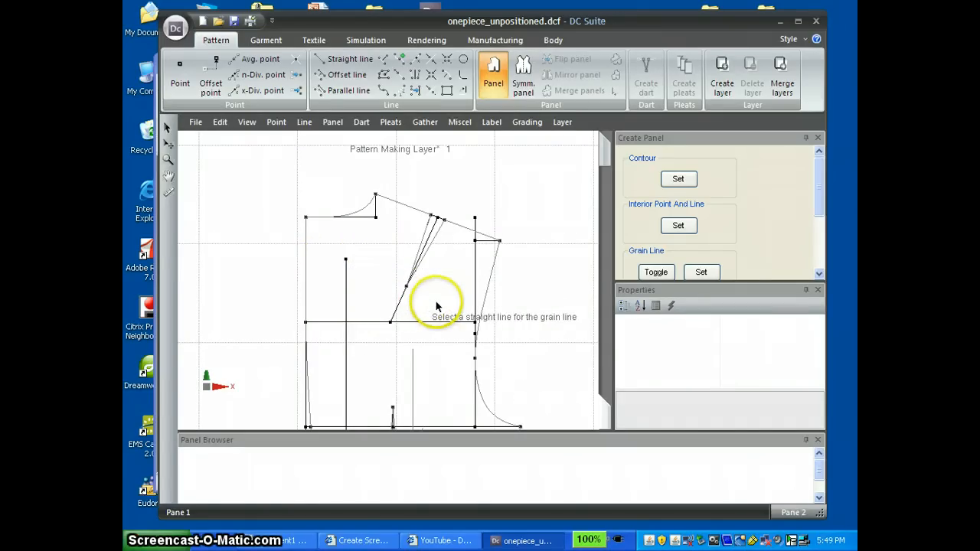
scroll(432, 291, down, 2)
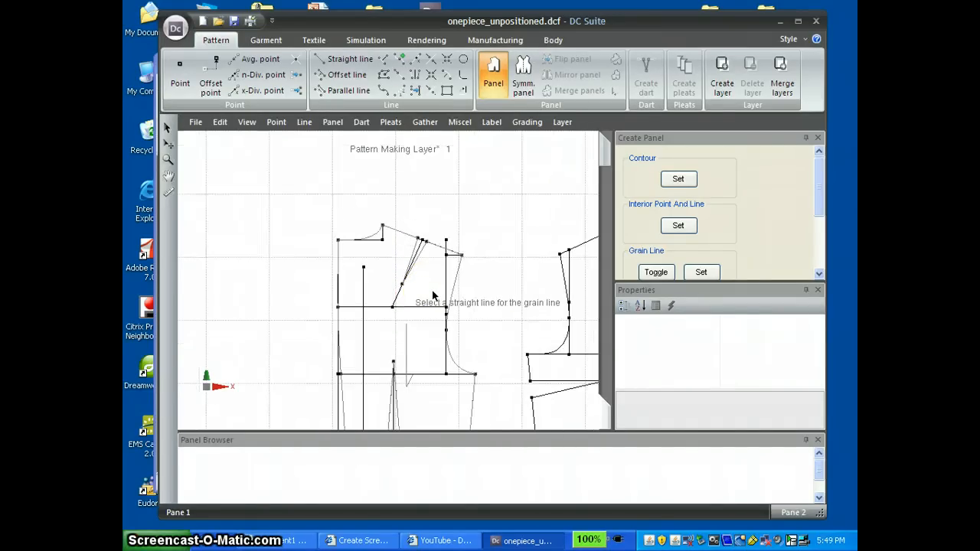
scroll(433, 295, down, 1)
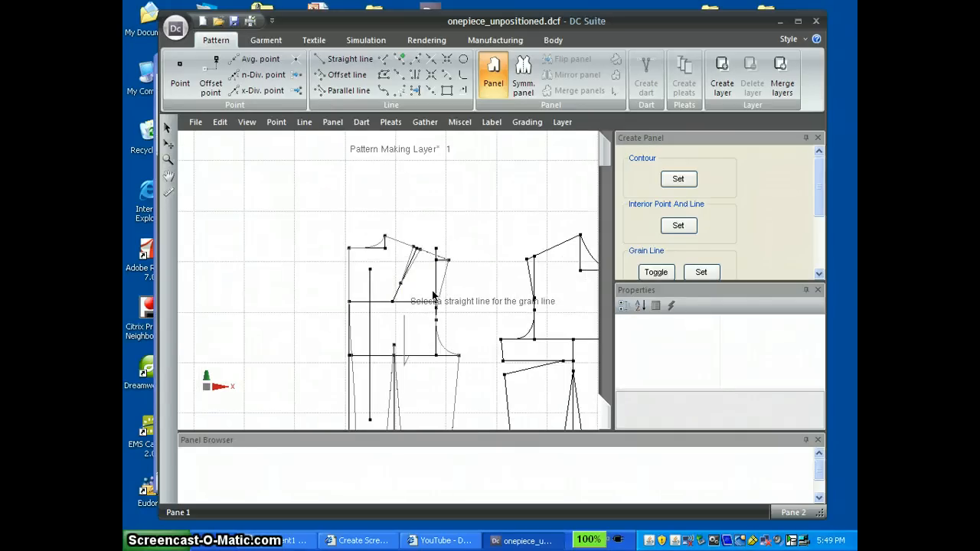
scroll(432, 295, down, 1)
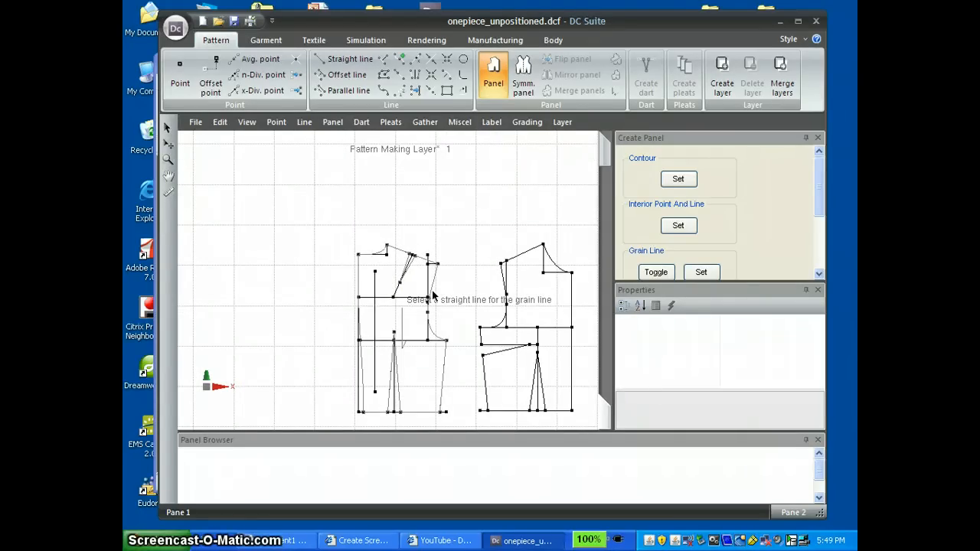
click(432, 293)
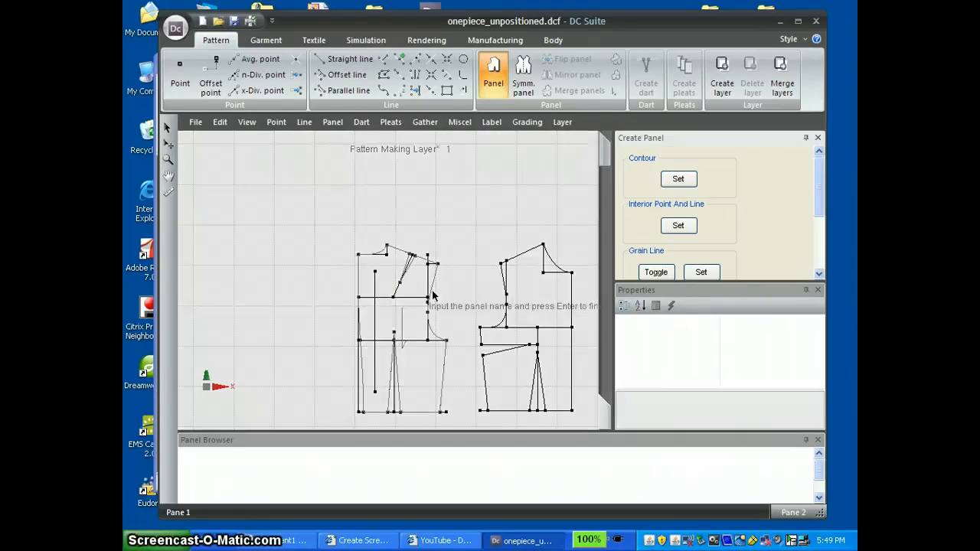
Keep the suggested panel name and finish creating the back bodice panel
click(815, 176)
drag(815, 178, 837, 248)
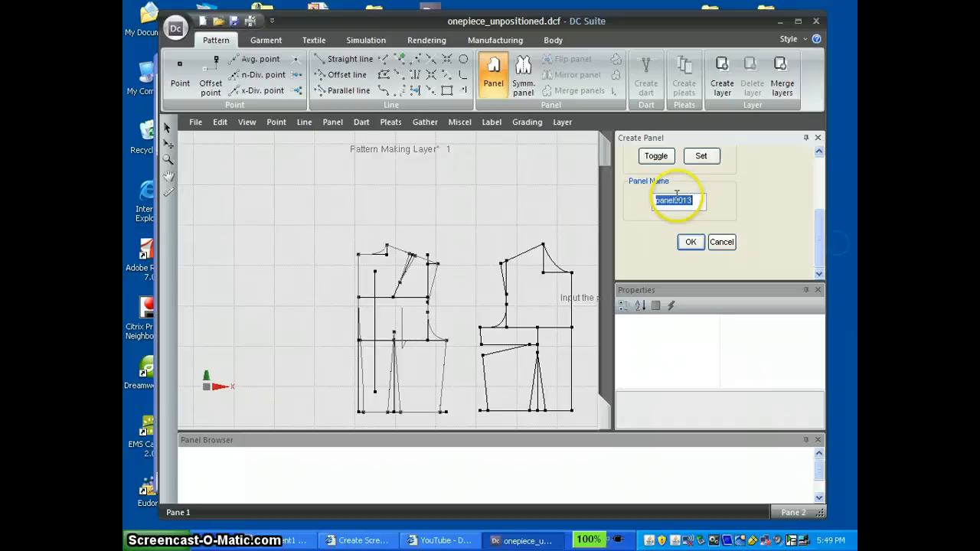
click(691, 243)
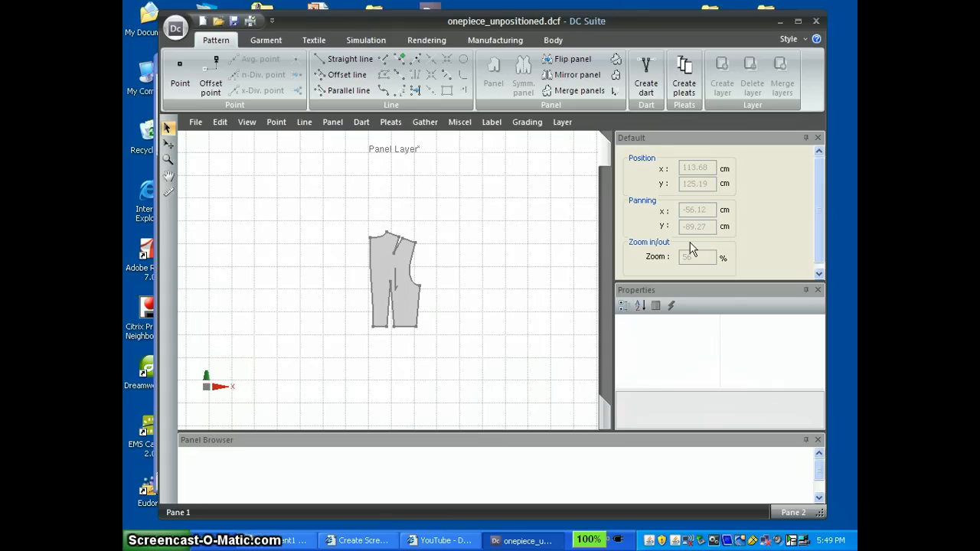
Start a symmetric panel from the front bodice draft on the pattern making layer, using the centre front line as symmetry axis
click(603, 417)
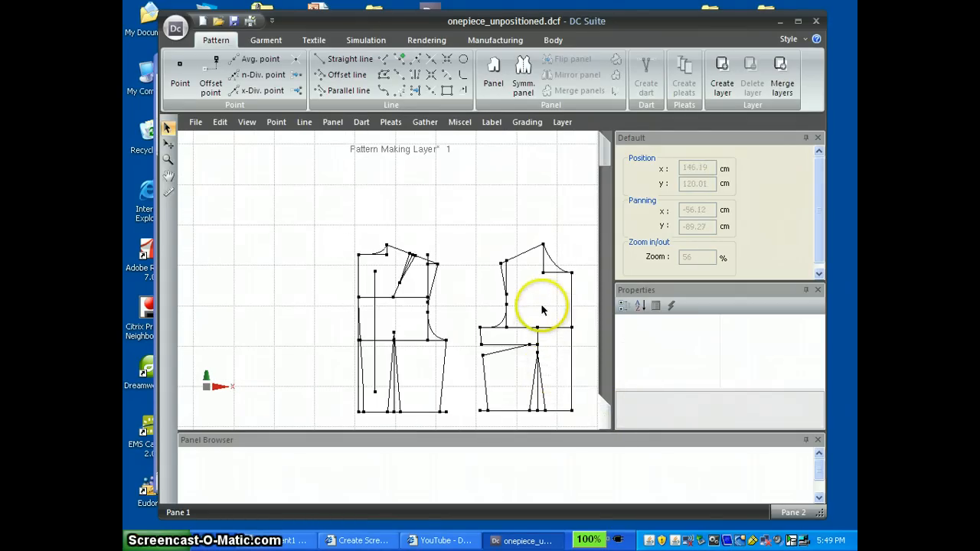
middle_drag(508, 294, 431, 265)
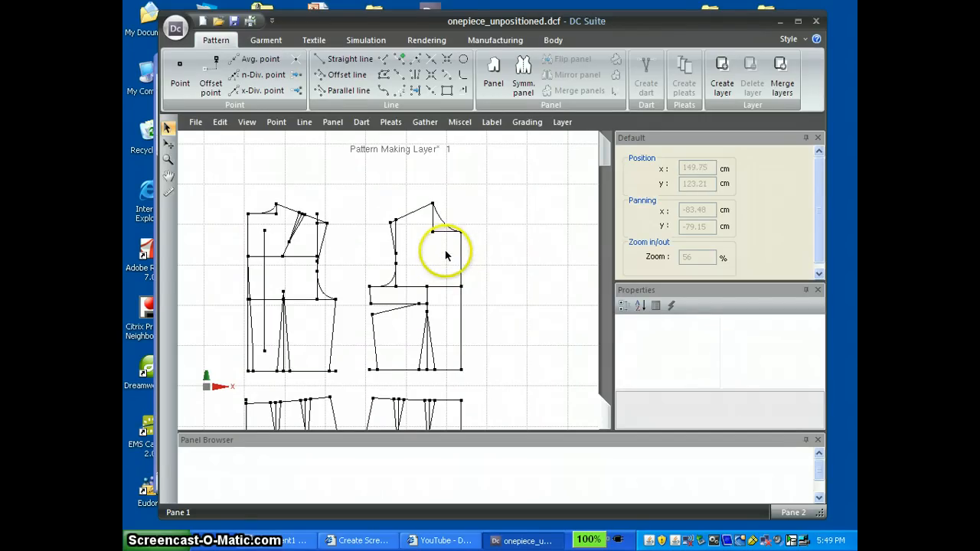
click(332, 123)
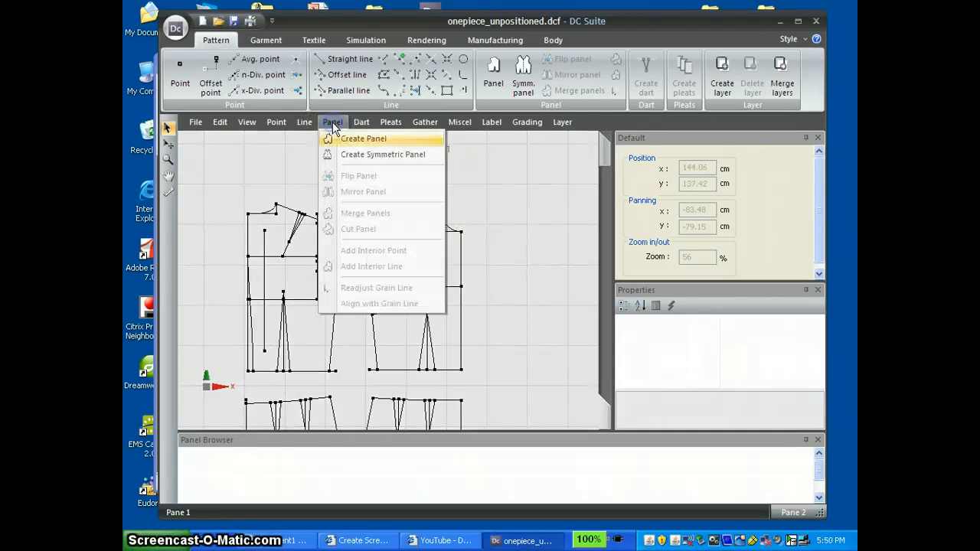
click(354, 155)
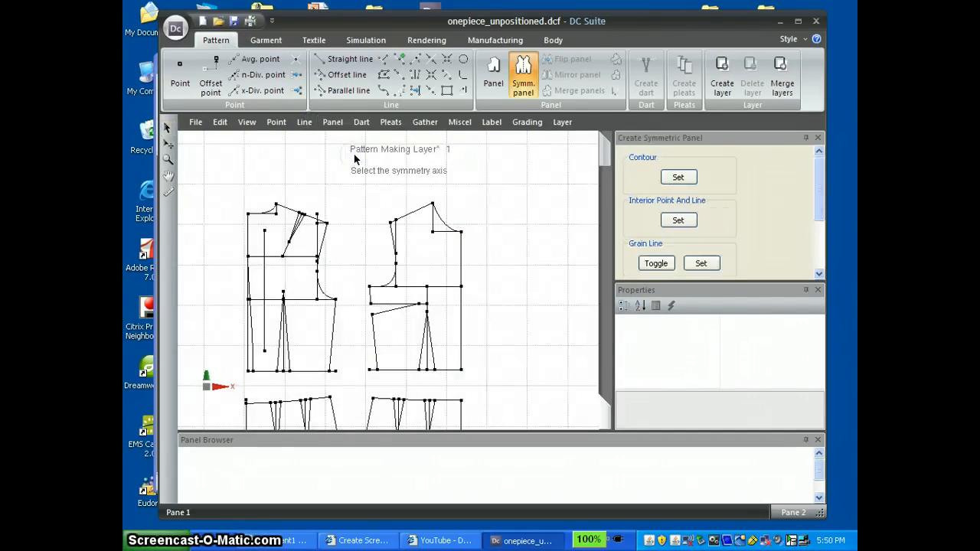
click(461, 259)
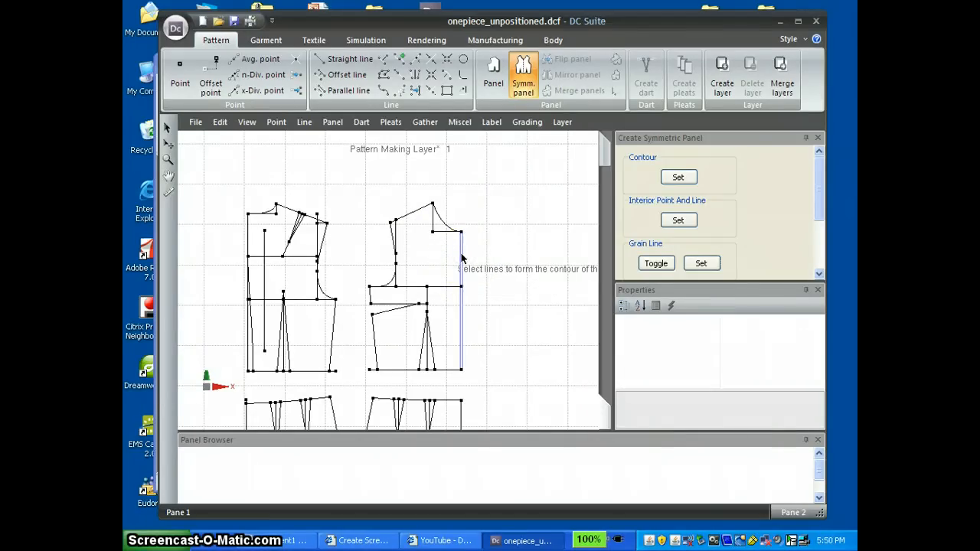
Add the front bodice's waistline segments, waist dart legs, and side seam with its side dart legs to the panel contour
click(448, 368)
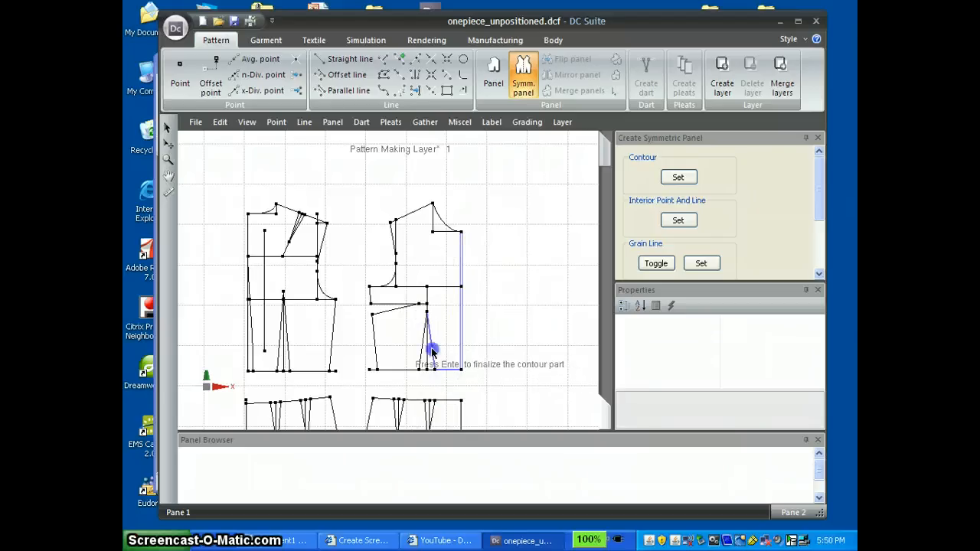
click(422, 346)
click(403, 371)
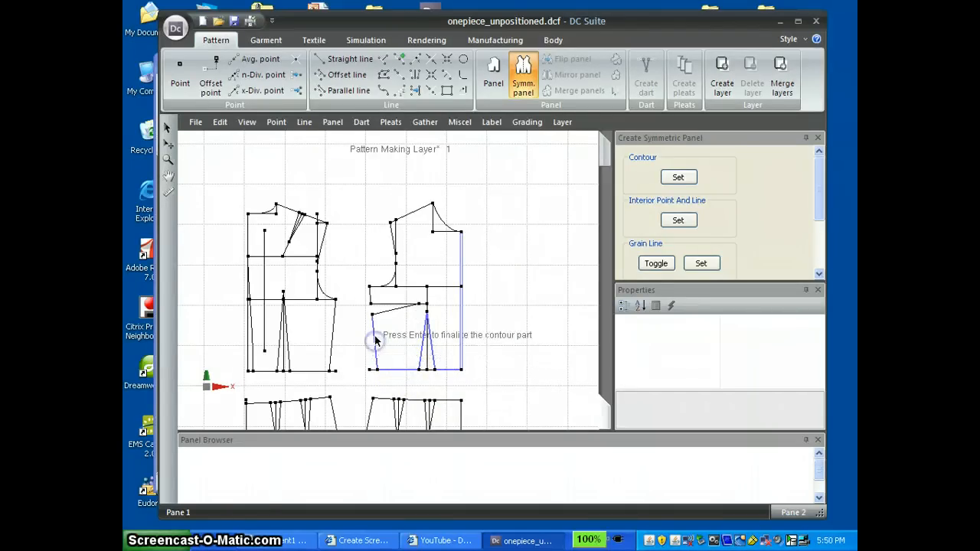
click(387, 315)
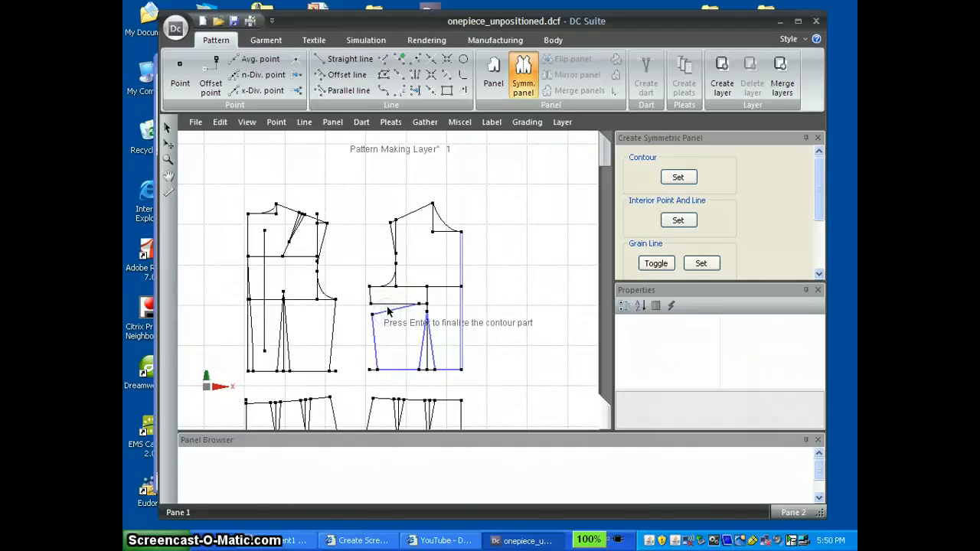
click(371, 309)
click(369, 291)
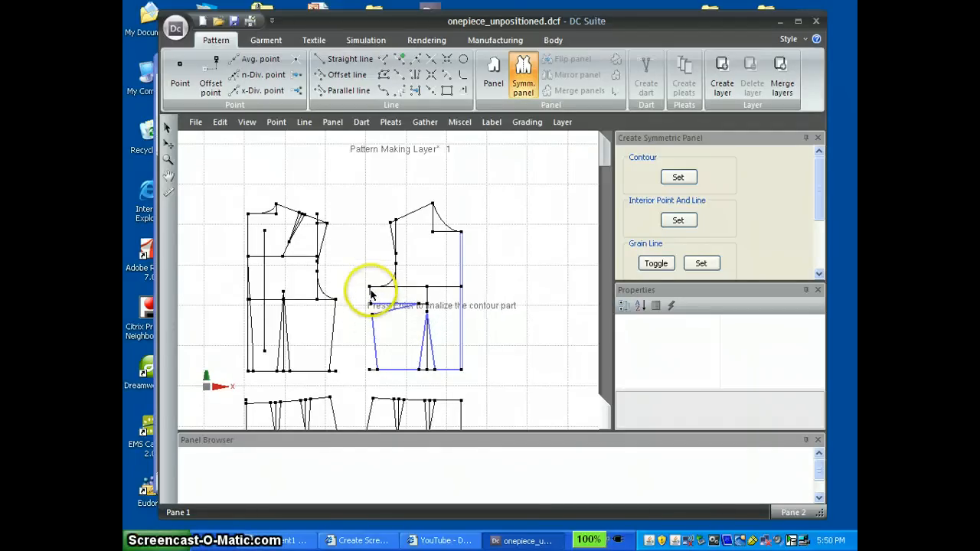
Complete the front bodice contour along the armhole, shoulder and neckline curve, and finalize it
click(389, 280)
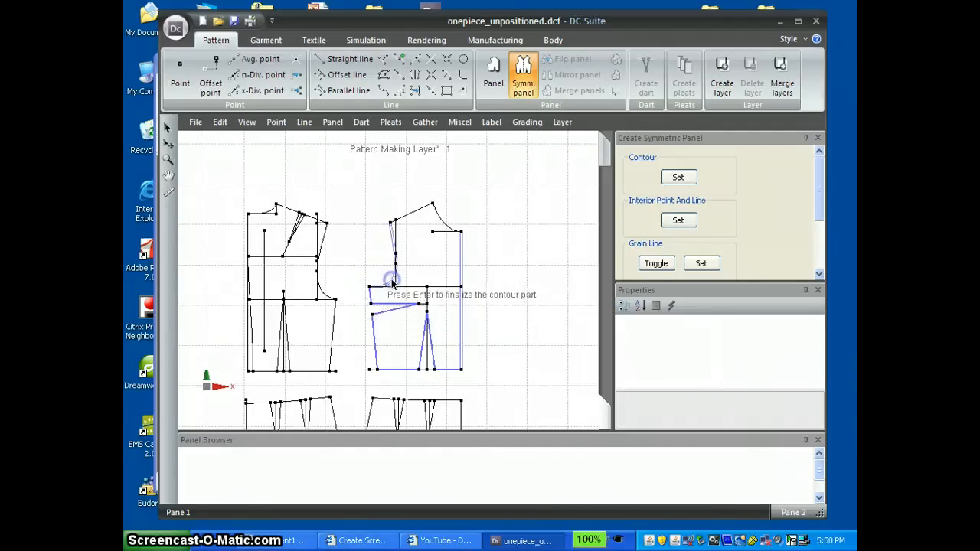
click(418, 211)
click(444, 224)
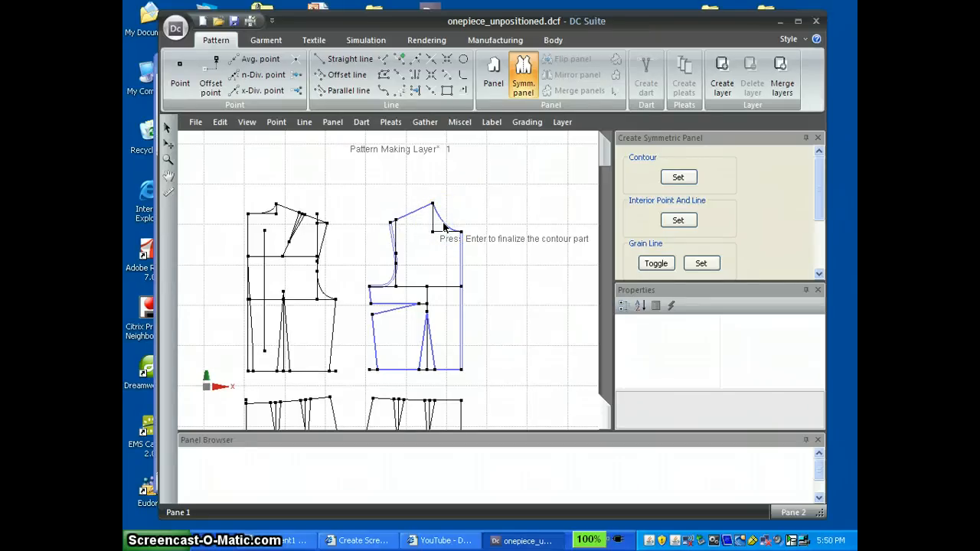
key(Return)
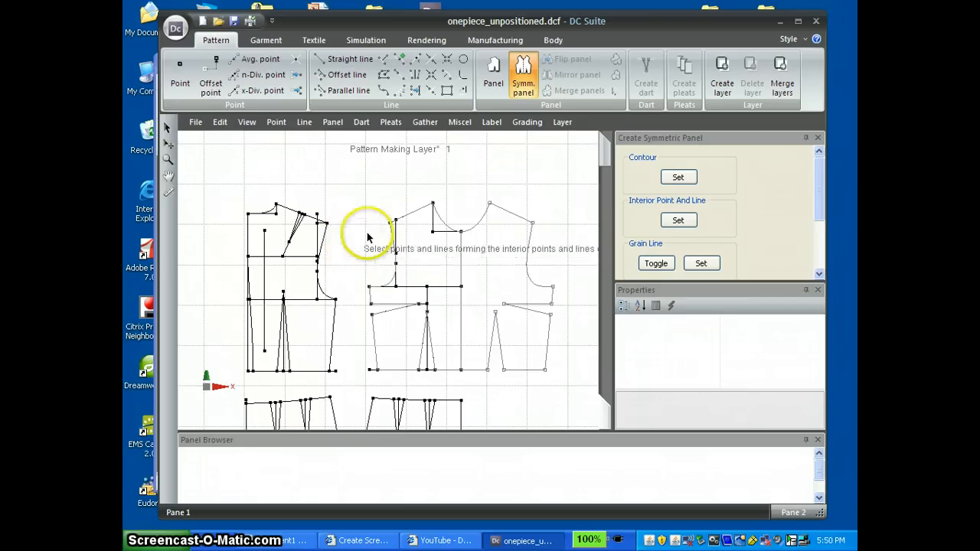
Skip interior points and lines, accept the default grain line and suggested name, and finish creating the symmetric front bodice panel
key(Return)
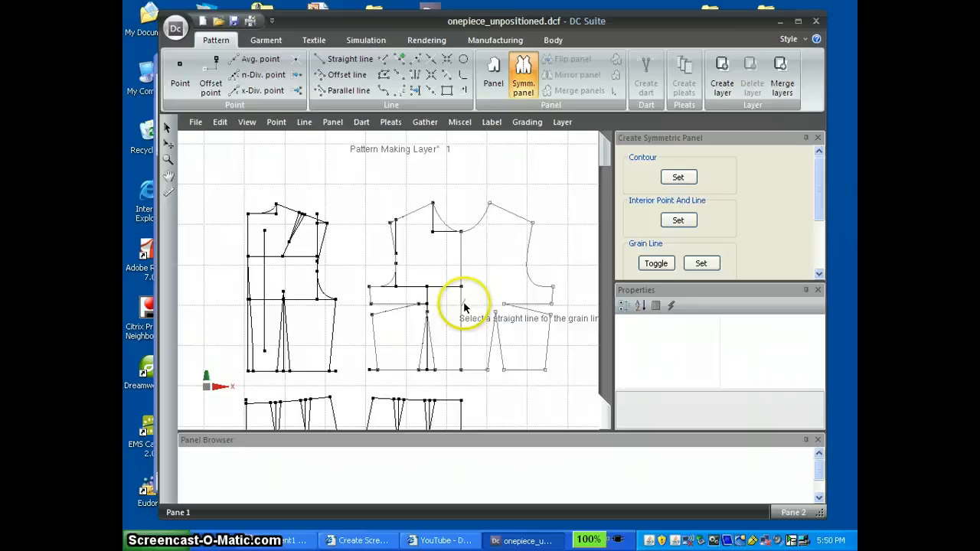
right_click(483, 270)
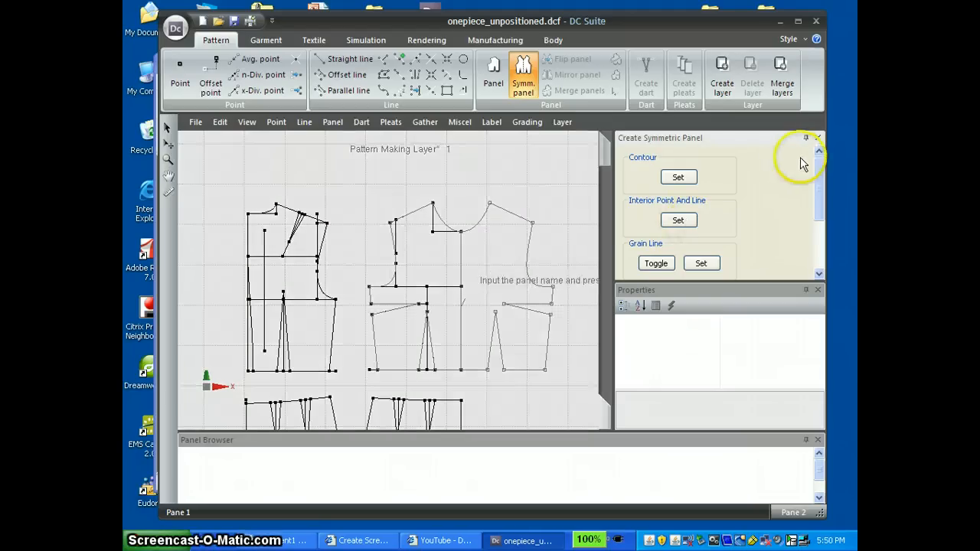
drag(817, 182, 818, 229)
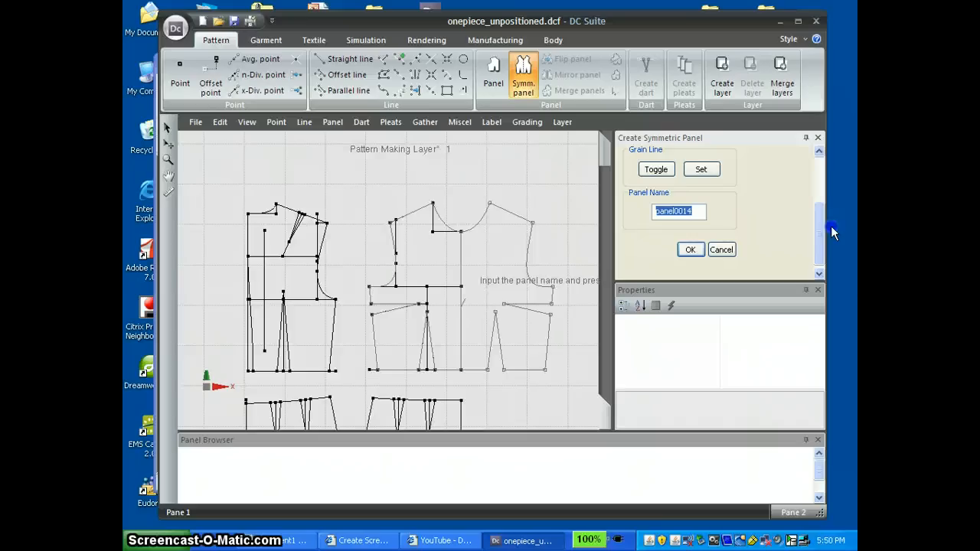
click(694, 251)
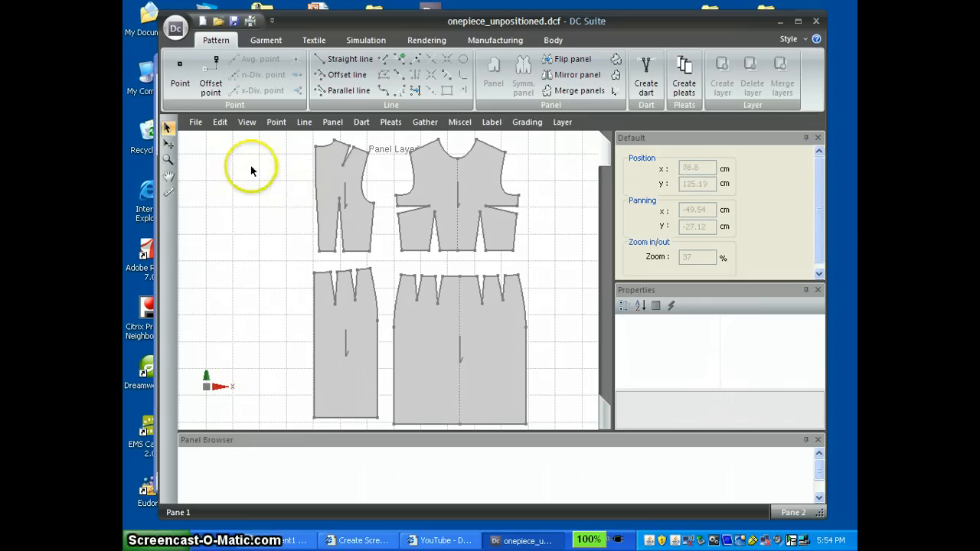
Select all four bodice and skirt panels together and register them in the Panel Browser
click(195, 124)
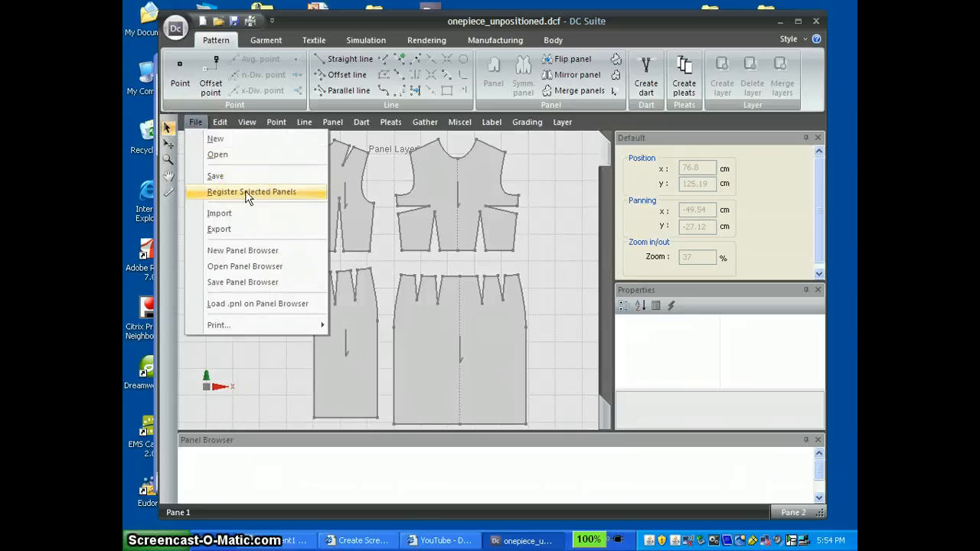
click(273, 385)
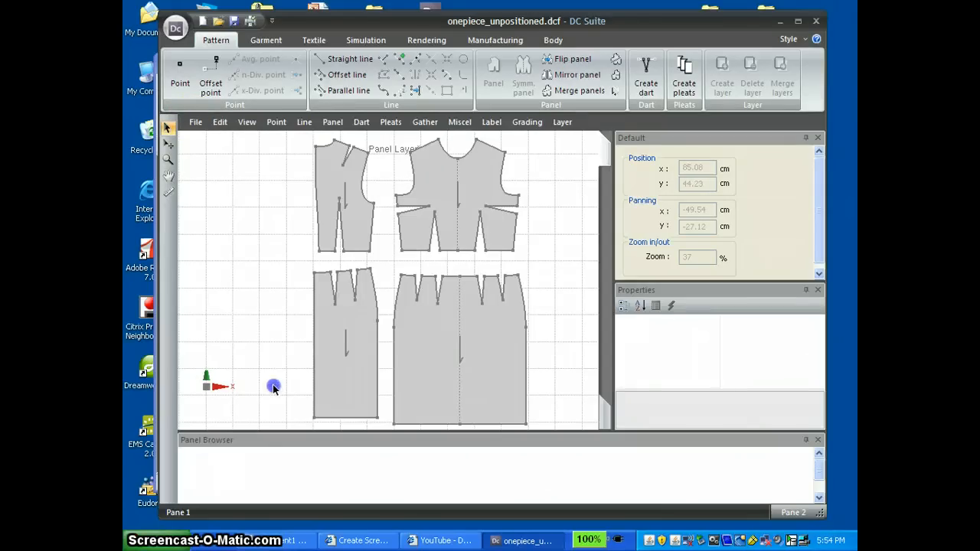
click(339, 185)
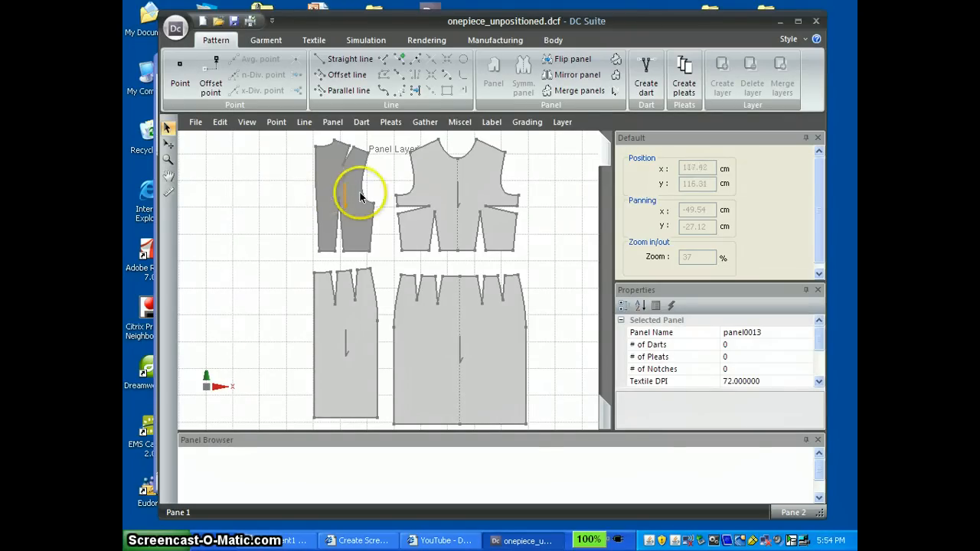
shift+click(454, 192)
shift+click(437, 186)
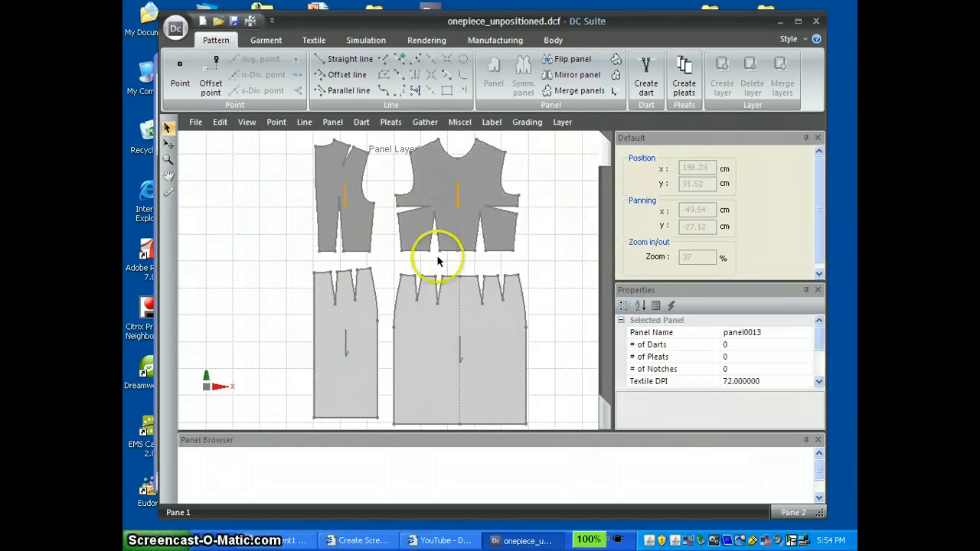
shift+click(429, 360)
shift+click(334, 334)
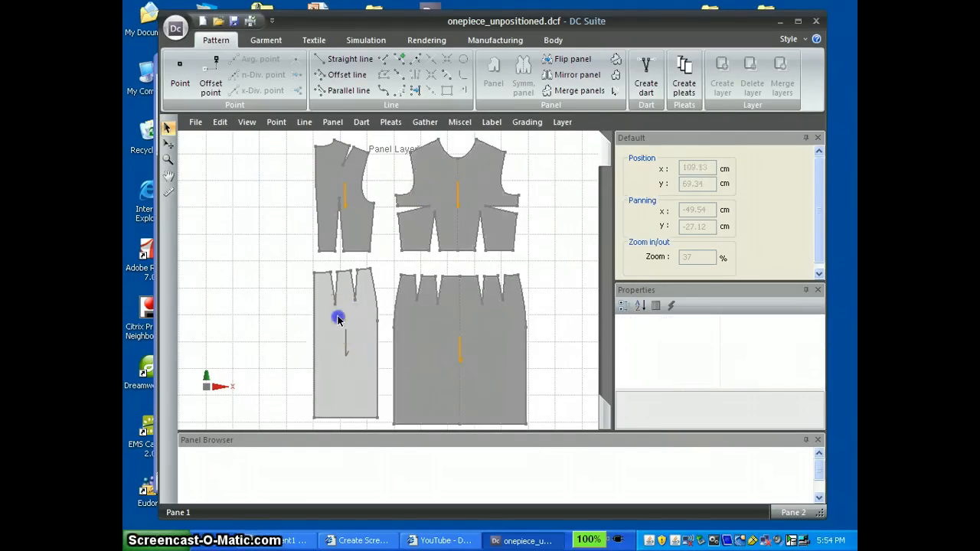
click(195, 123)
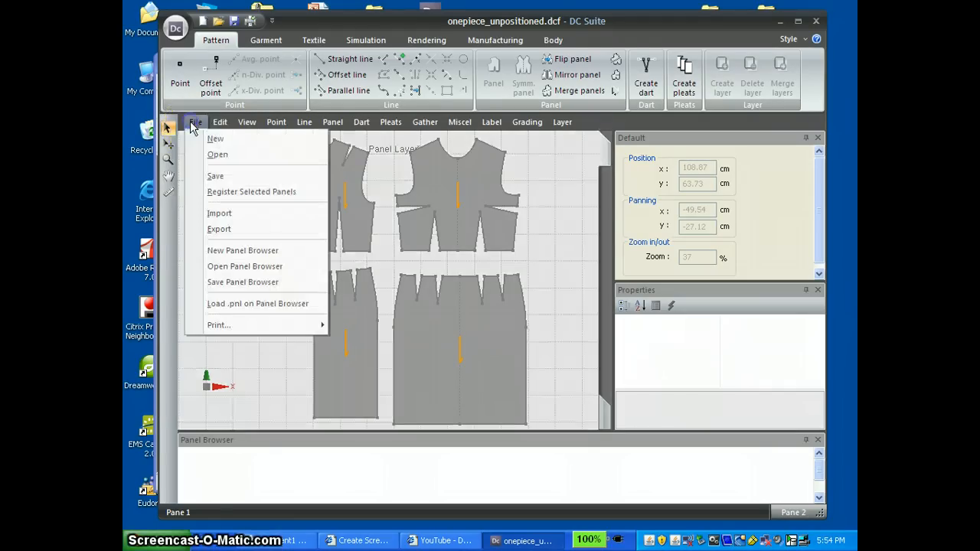
click(230, 193)
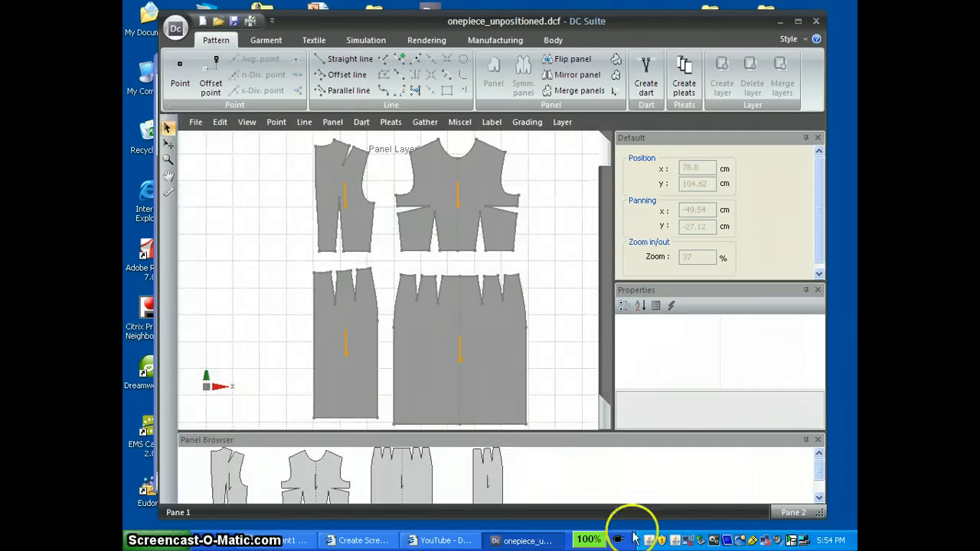